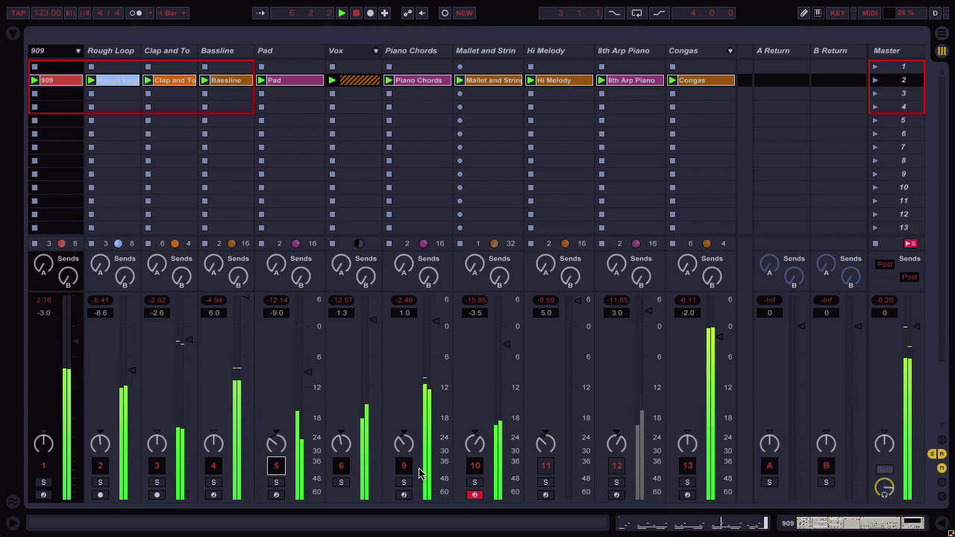
Mute Mallet and Strin, and lower the 8th Arp Piano's Auto Filter cutoff to about 52.9 Hz while briefly soloing that track
{"action": "left_click", "coordinate": [475, 468]}
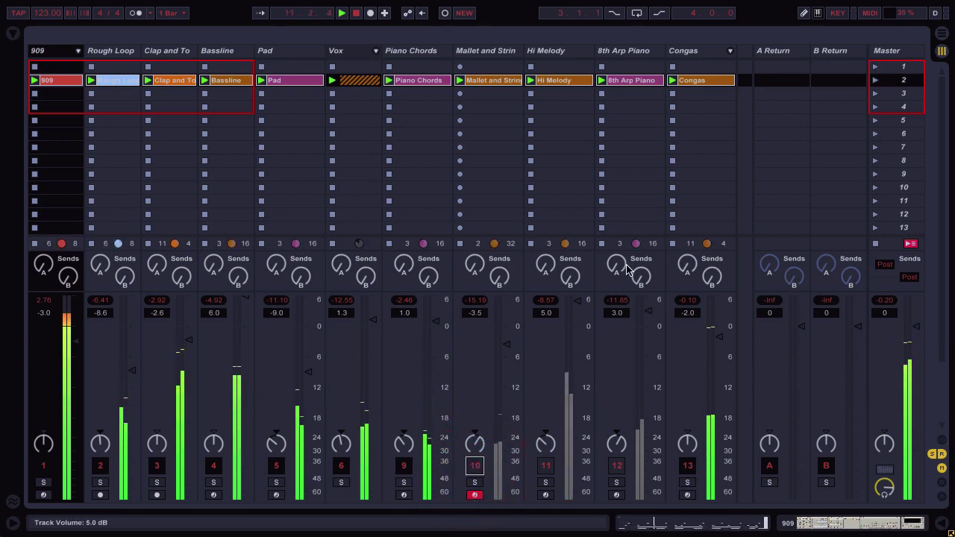
{"action": "double_click", "coordinate": [638, 51]}
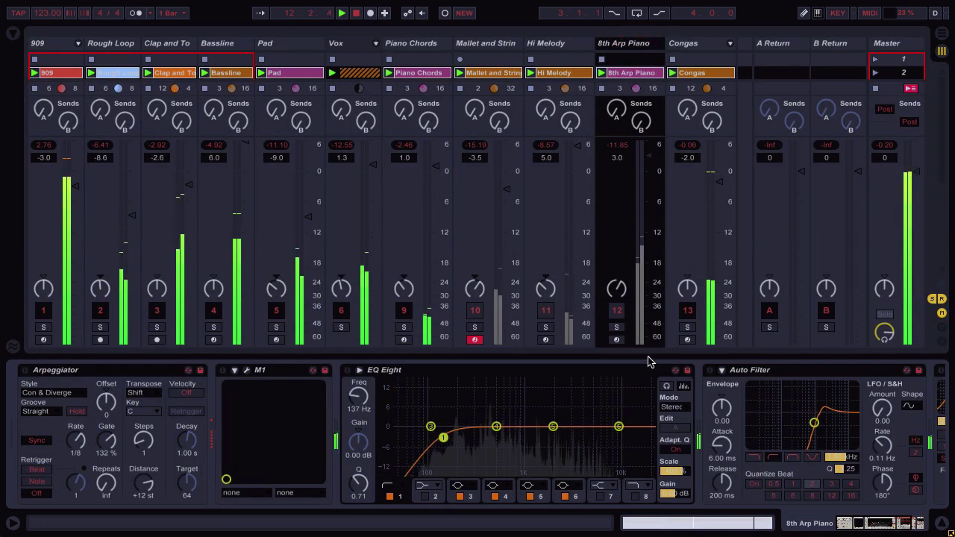
{"action": "left_click", "coordinate": [617, 327]}
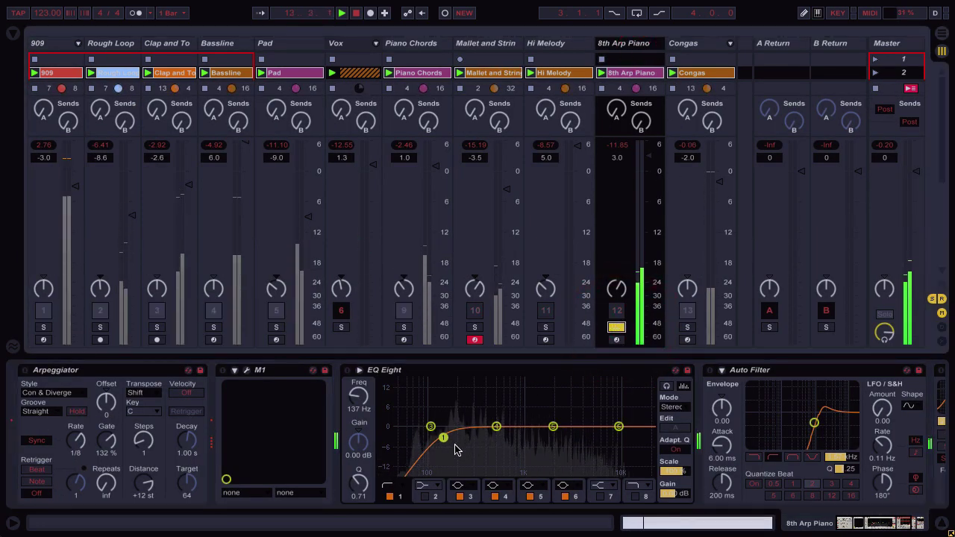
{"action": "left_click_drag", "start_coordinate": [814, 423], "coordinate": [760, 433]}
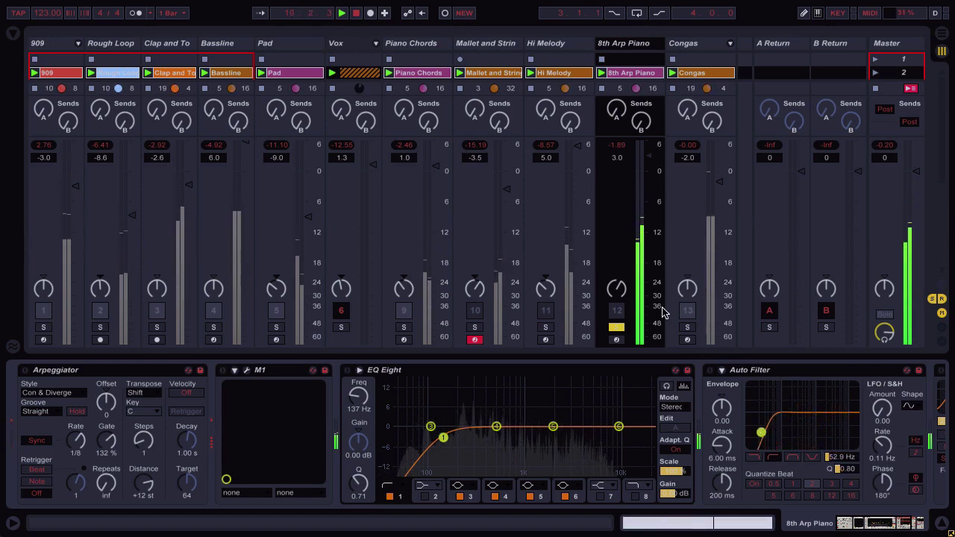
{"action": "left_click", "coordinate": [617, 327]}
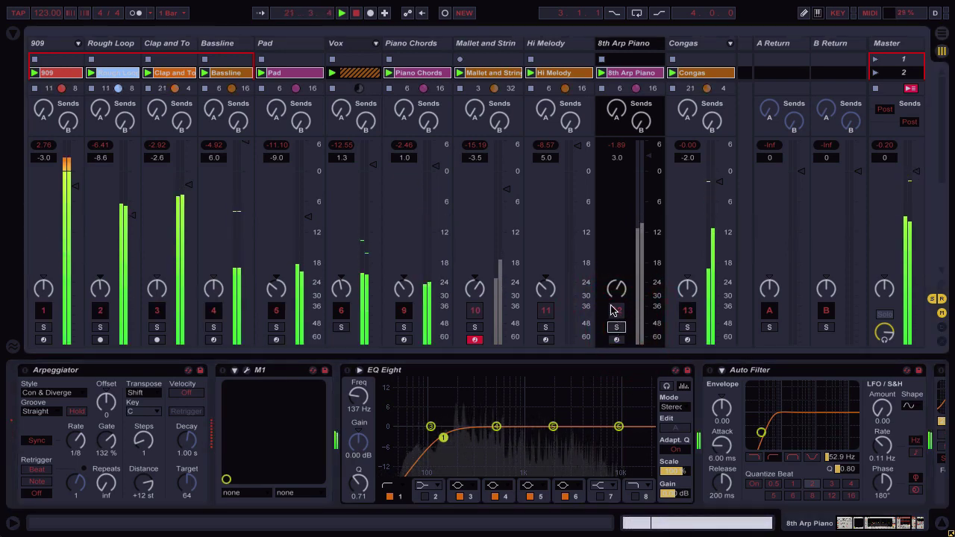
Bring the 8th Arp Piano into the mix, sweep its Auto Filter cutoff up with Q at 0.31, and mute the track again
{"action": "left_click", "coordinate": [612, 310]}
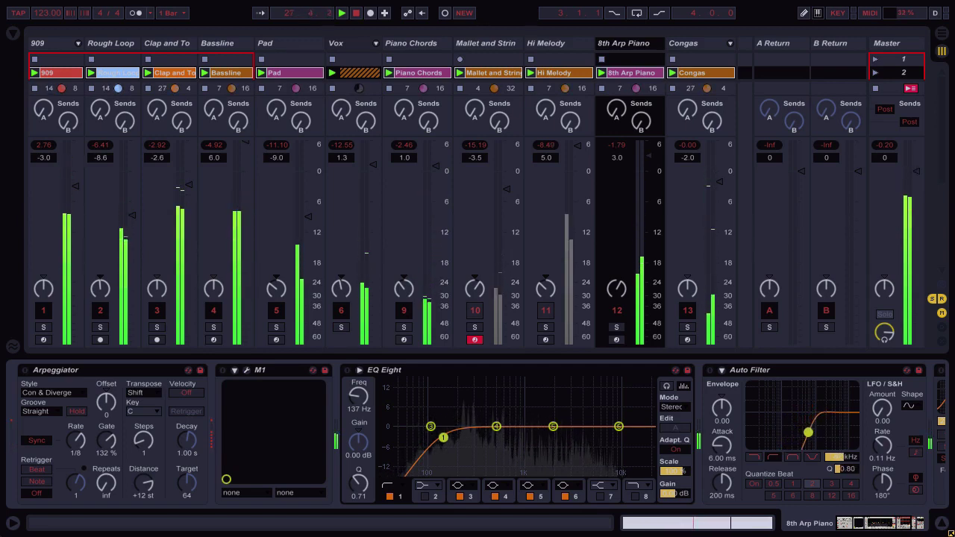
{"action": "left_click", "coordinate": [617, 311]}
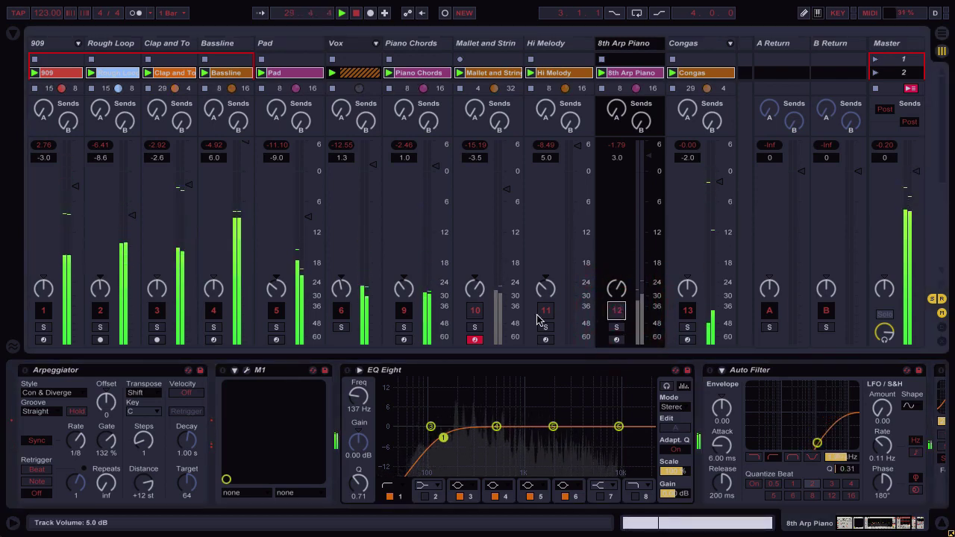
Unmute Mallet and Strin and raise its volume to -3.1 dB, and raise the Piano Chords volume to 1.6 dB
{"action": "left_click", "coordinate": [475, 311]}
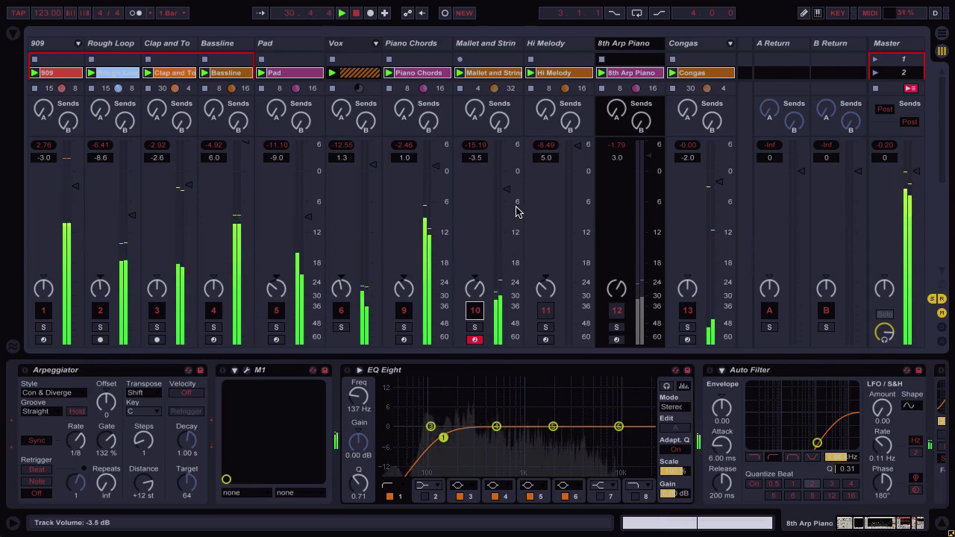
{"action": "left_click_drag", "start_coordinate": [508, 190], "coordinate": [511, 188]}
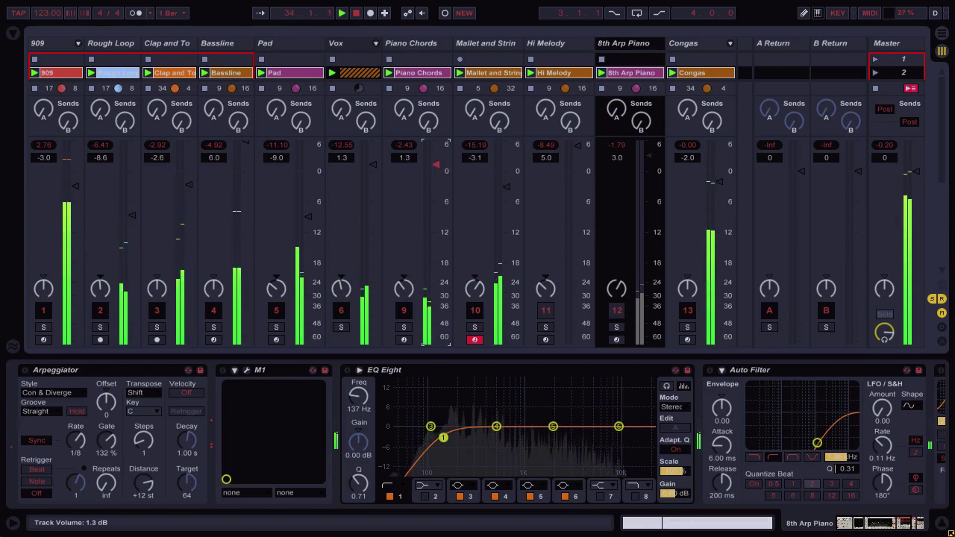
{"action": "left_click_drag", "start_coordinate": [436, 164], "coordinate": [435, 162]}
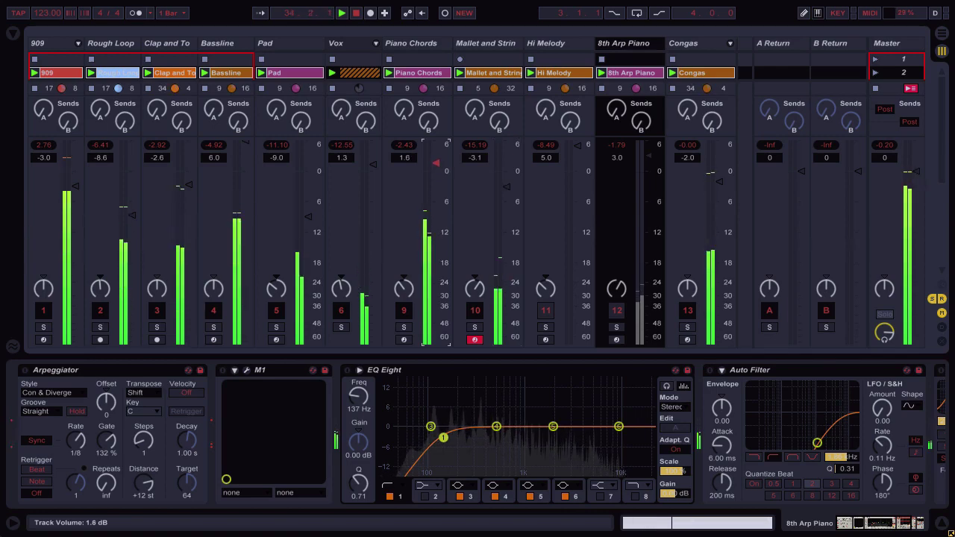
Solo the Piano Chords, Pad and Bassline tracks one at a time to hear each alone, returning to the full mix each time
{"action": "left_click", "coordinate": [404, 327]}
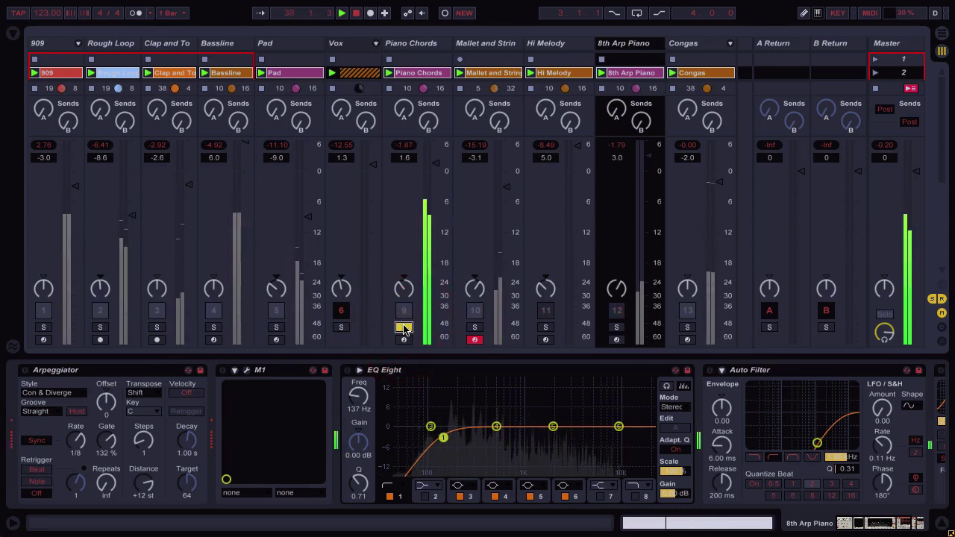
{"action": "left_click", "coordinate": [403, 327]}
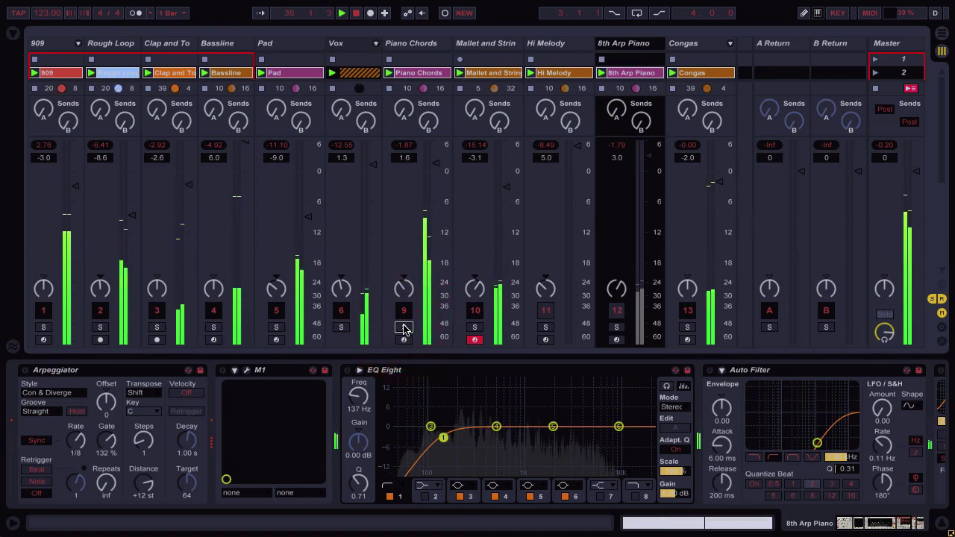
{"action": "left_click", "coordinate": [276, 327]}
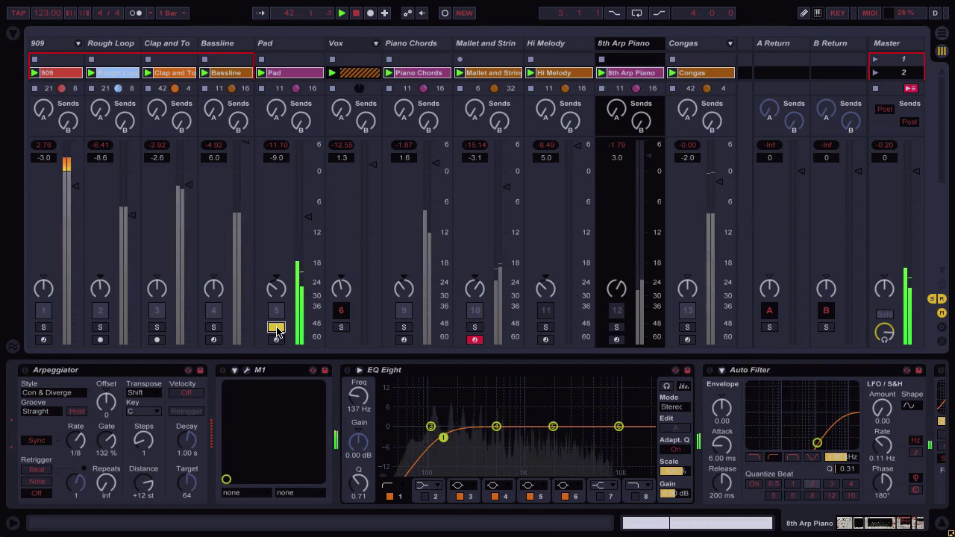
{"action": "left_click", "coordinate": [277, 328]}
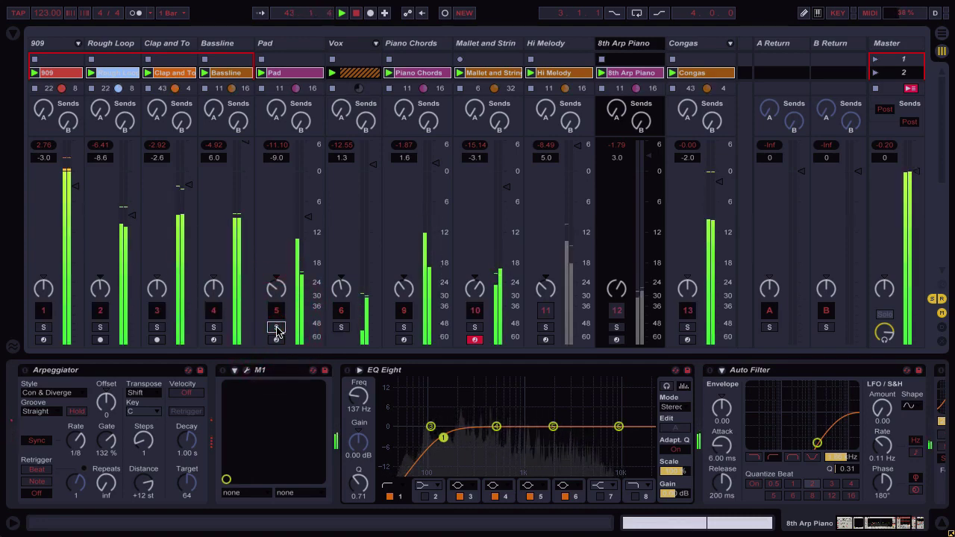
{"action": "left_click", "coordinate": [214, 328]}
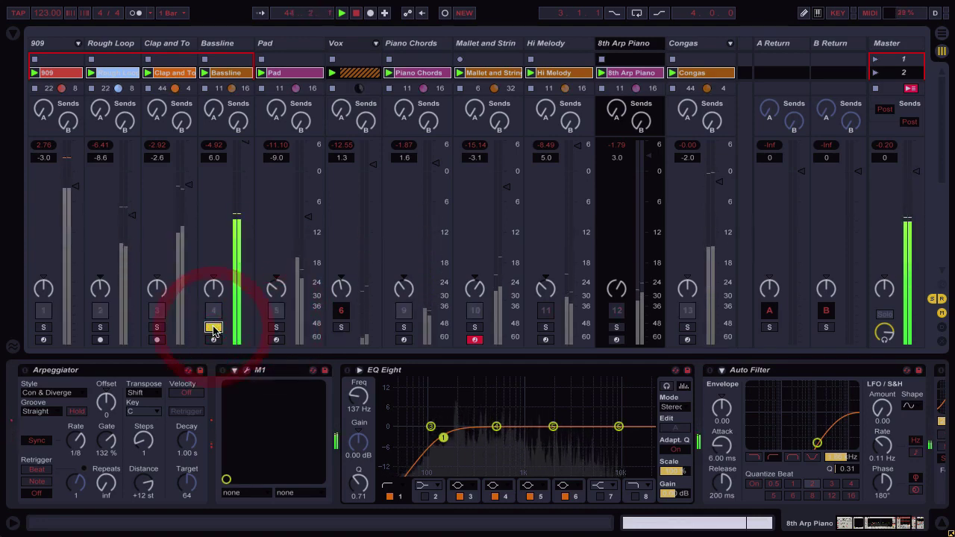
{"action": "left_click", "coordinate": [214, 329]}
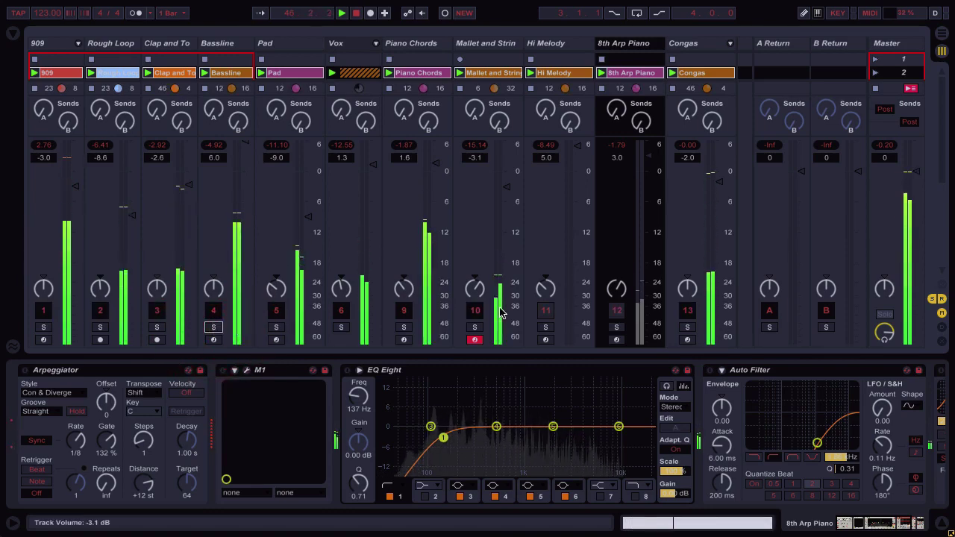
Audition Hi Melody in the mix, and listen to the Congas and Vox each in solo, leaving Hi Melody muted
{"action": "left_click", "coordinate": [546, 311]}
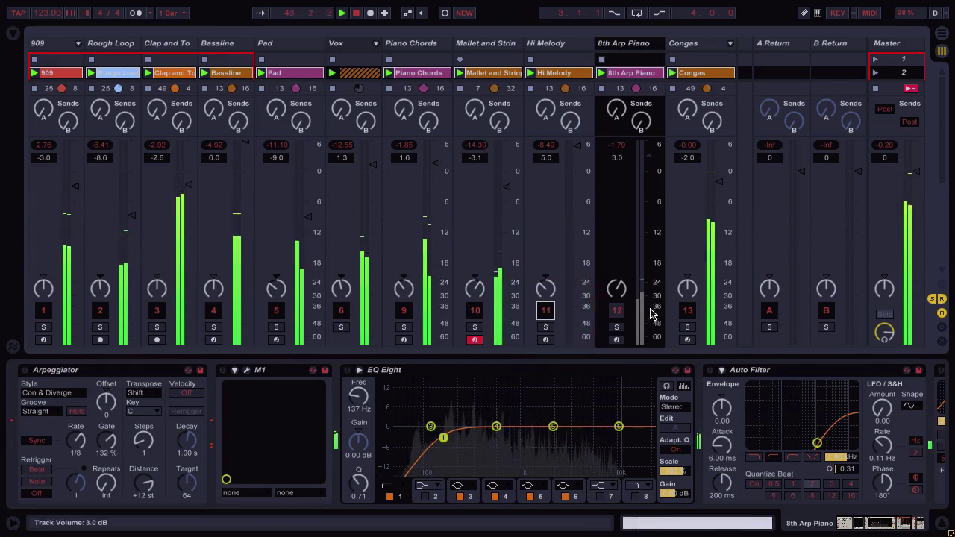
{"action": "left_click", "coordinate": [686, 327]}
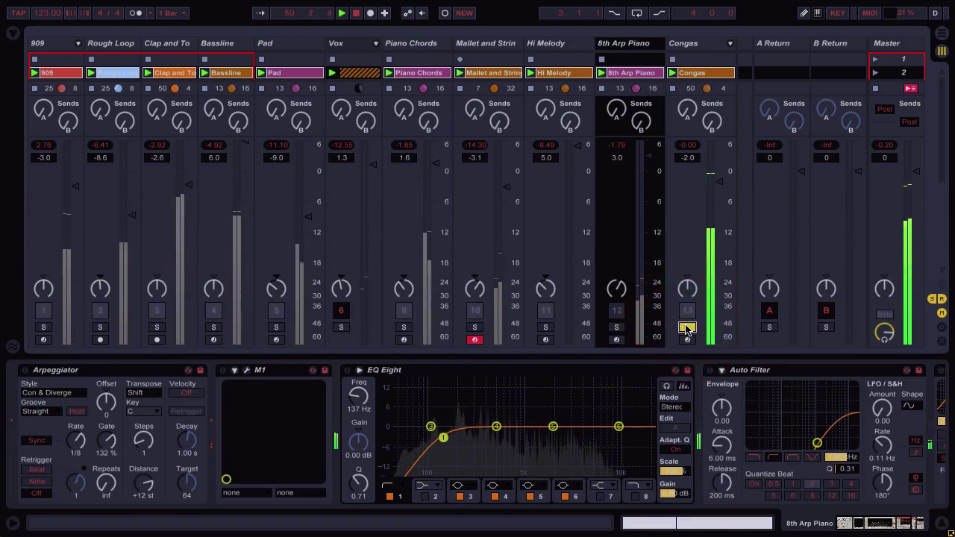
{"action": "left_click", "coordinate": [686, 328]}
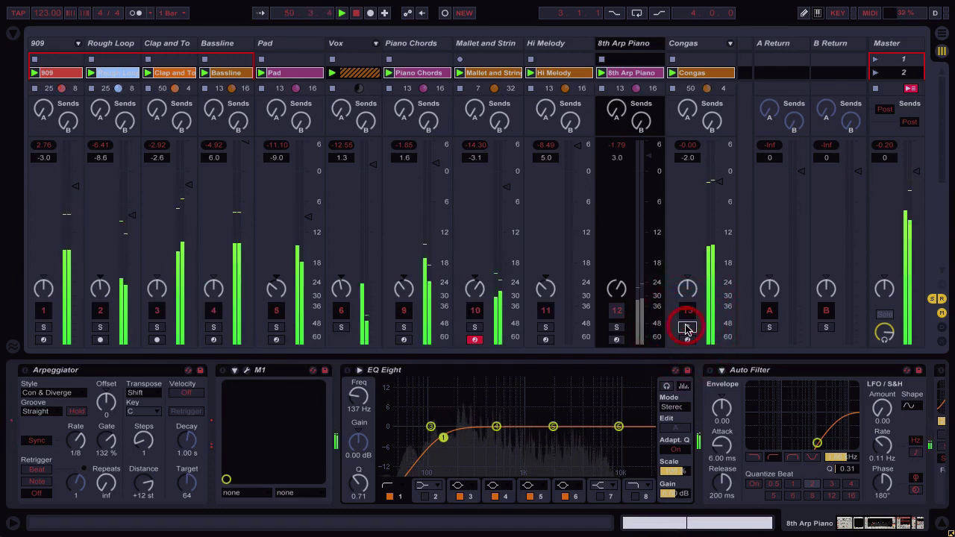
{"action": "left_click", "coordinate": [546, 311]}
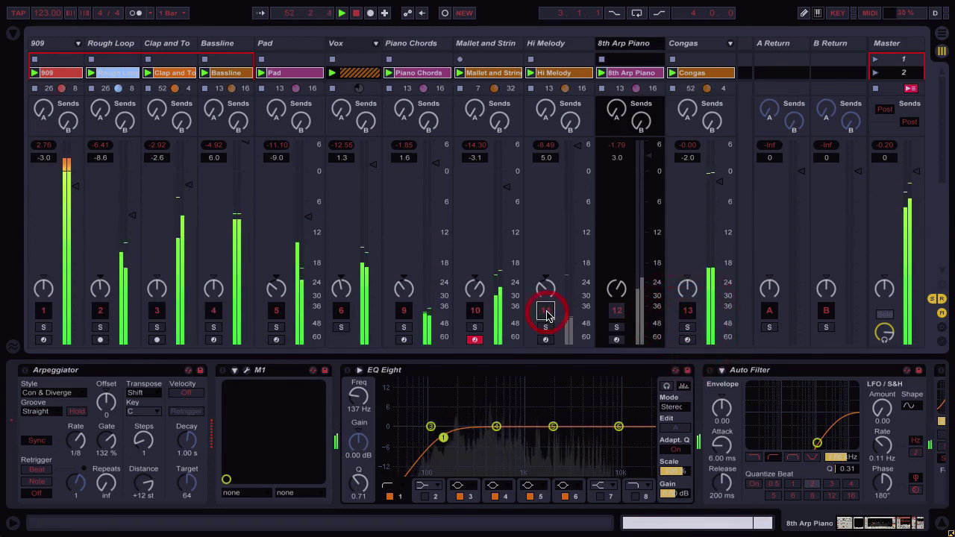
{"action": "left_click", "coordinate": [340, 328]}
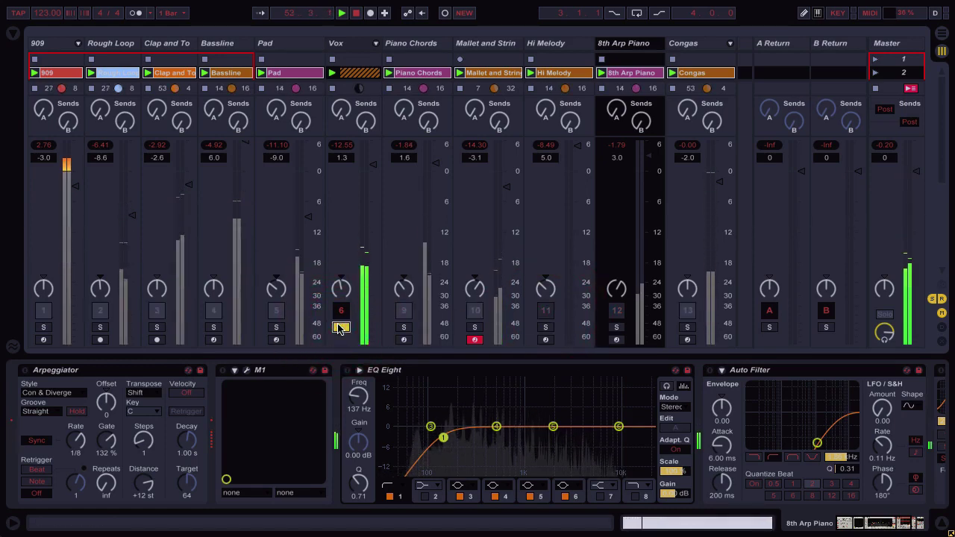
{"action": "left_click", "coordinate": [340, 328]}
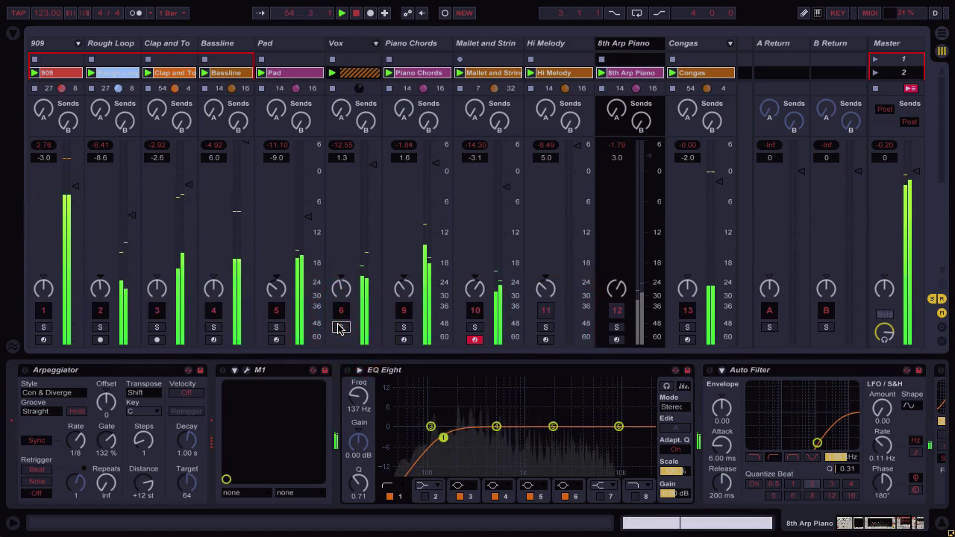
Strip down the mix by muting Mallet and Strin and Piano Chords, keeping the Pad active after briefly muting it
{"action": "left_click", "coordinate": [403, 312]}
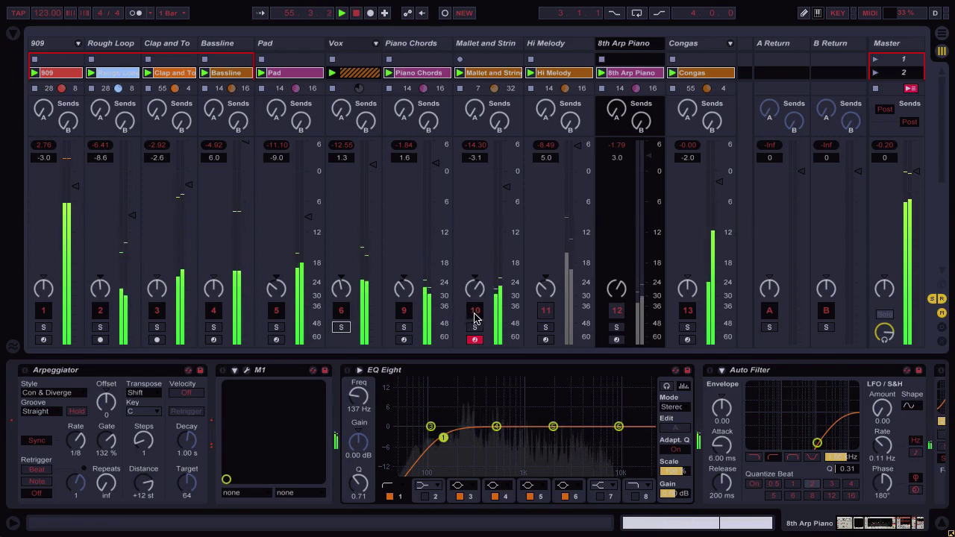
{"action": "left_click", "coordinate": [276, 311]}
{"action": "left_click", "coordinate": [475, 313]}
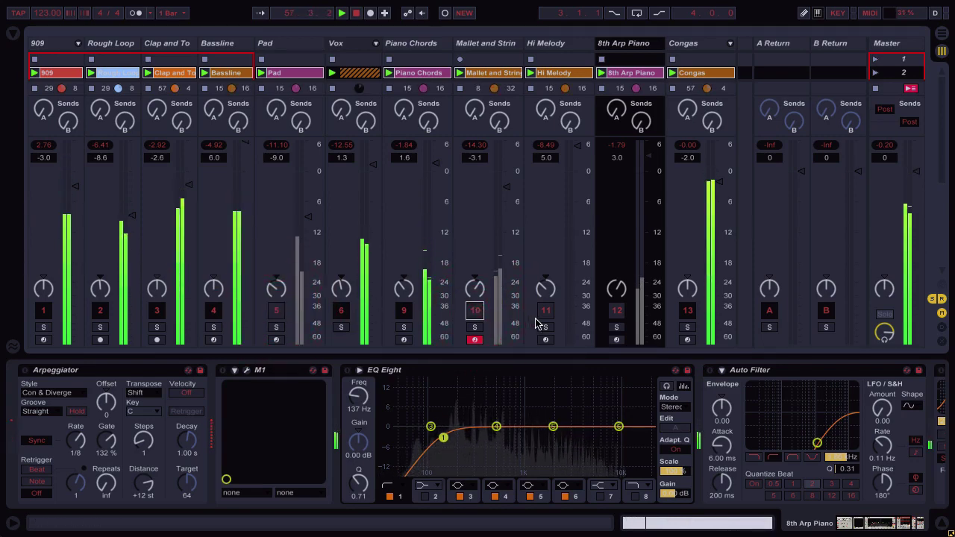
{"action": "left_click", "coordinate": [402, 313]}
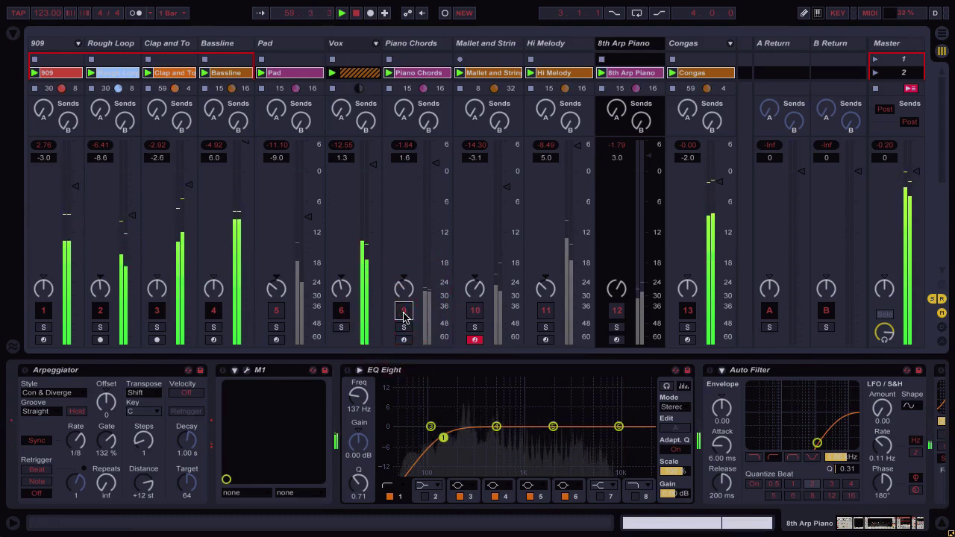
{"action": "left_click", "coordinate": [277, 313]}
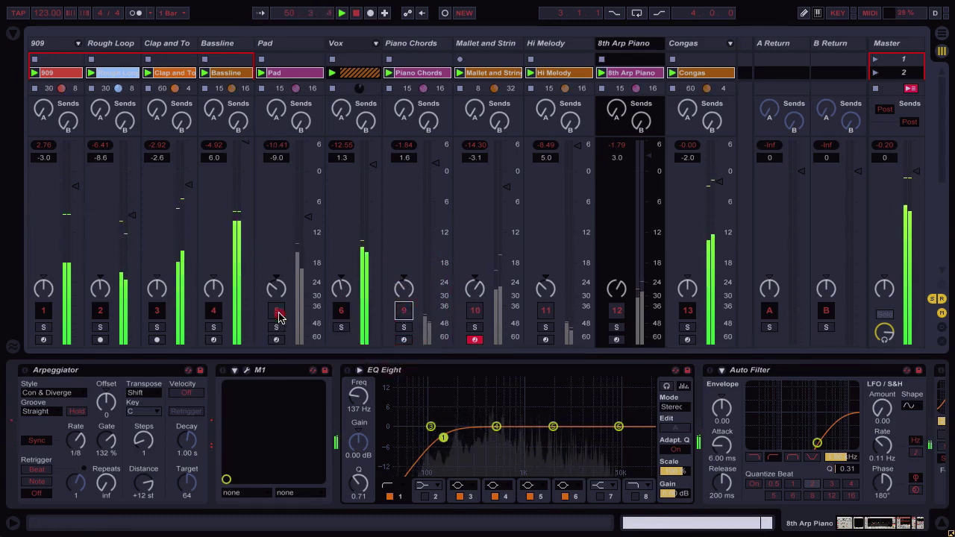
{"action": "left_click", "coordinate": [277, 314]}
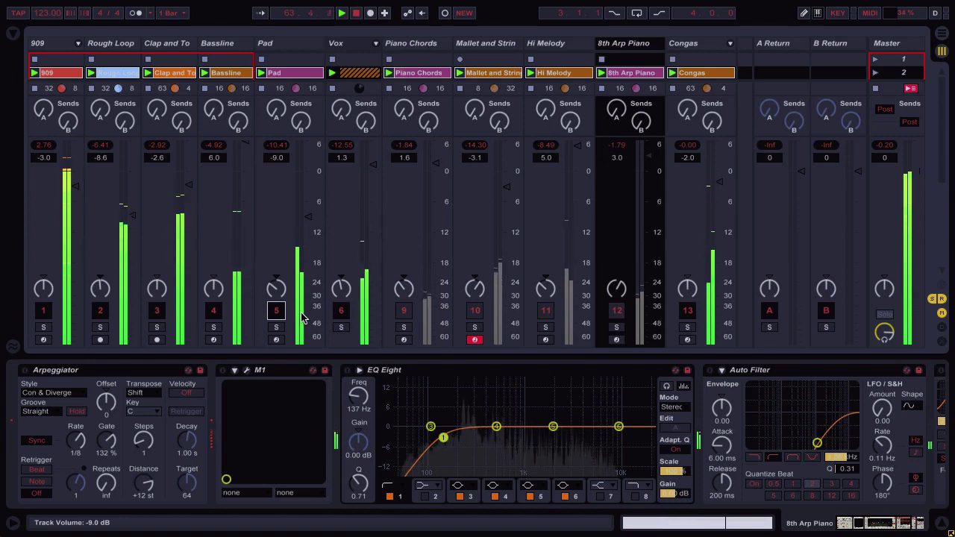
Add an Auto Filter audio effect to the Master track and place it first in the chain, before the Glue Compressor
{"action": "left_click", "coordinate": [885, 43]}
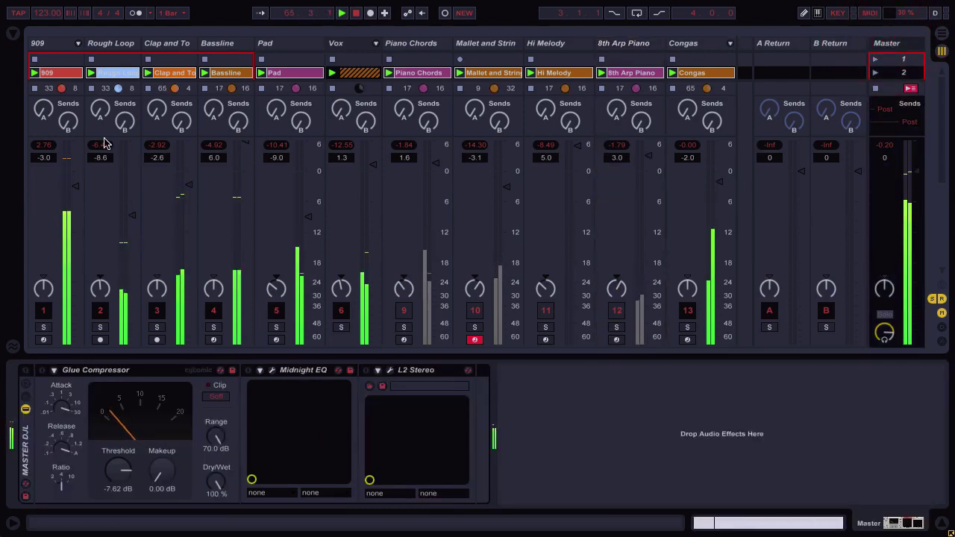
{"action": "left_click", "coordinate": [12, 33]}
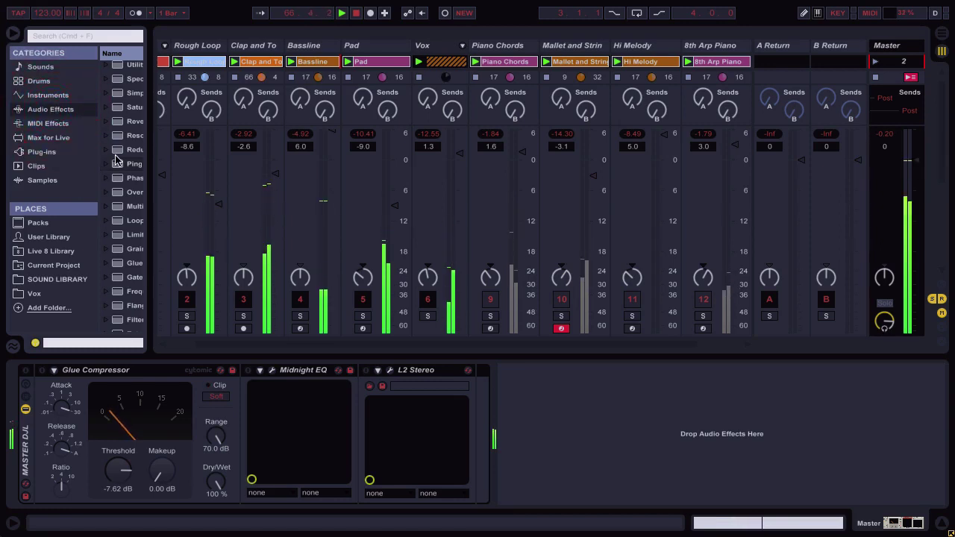
{"action": "left_click_drag", "start_coordinate": [149, 172], "coordinate": [268, 181]}
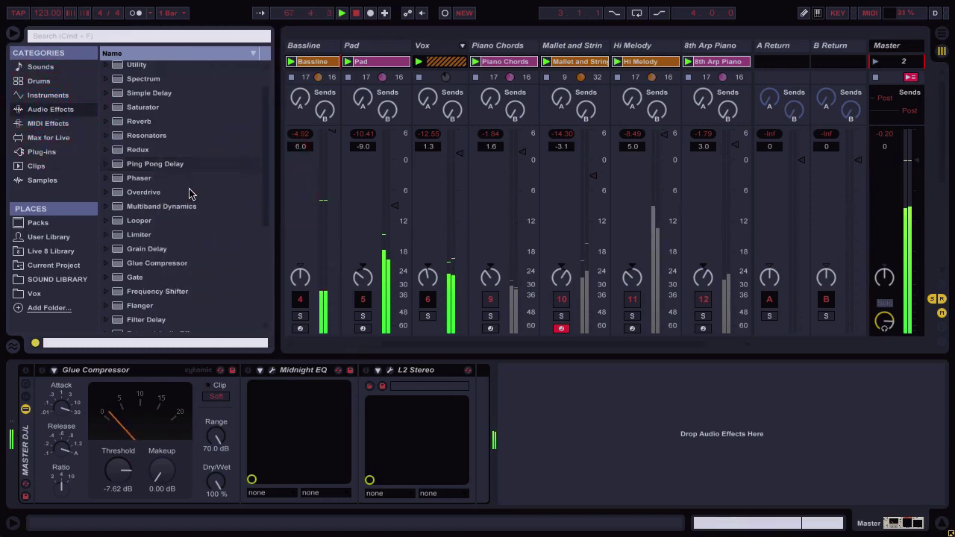
{"action": "scroll", "coordinate": [189, 194], "scroll_direction": "down", "scroll_amount": 5}
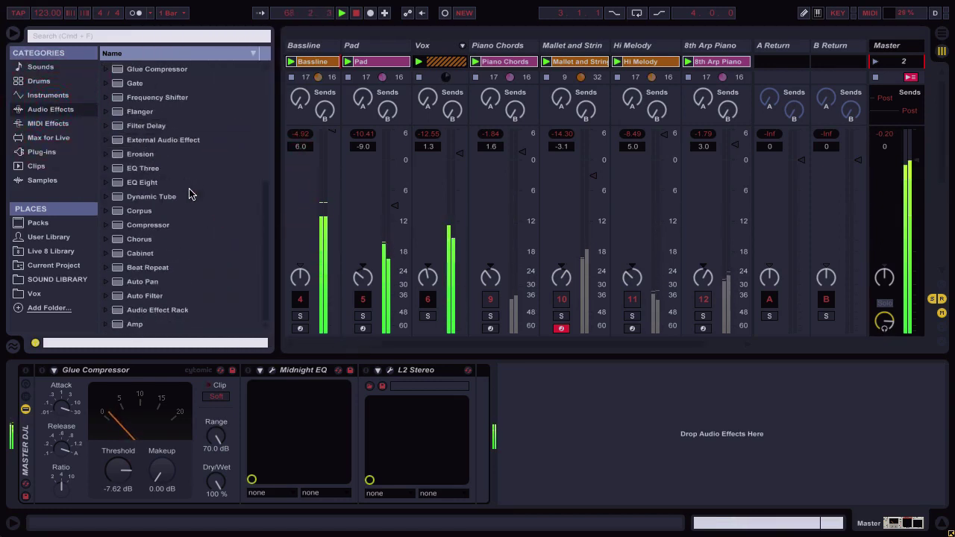
{"action": "left_click", "coordinate": [143, 295]}
{"action": "left_click_drag", "start_coordinate": [486, 441], "coordinate": [489, 441]}
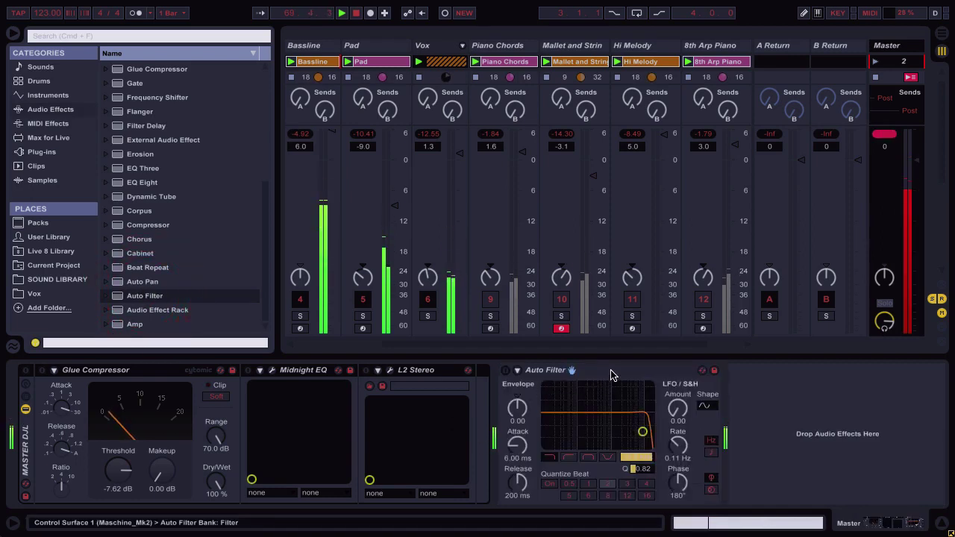
{"action": "left_click_drag", "start_coordinate": [238, 387], "coordinate": [34, 392]}
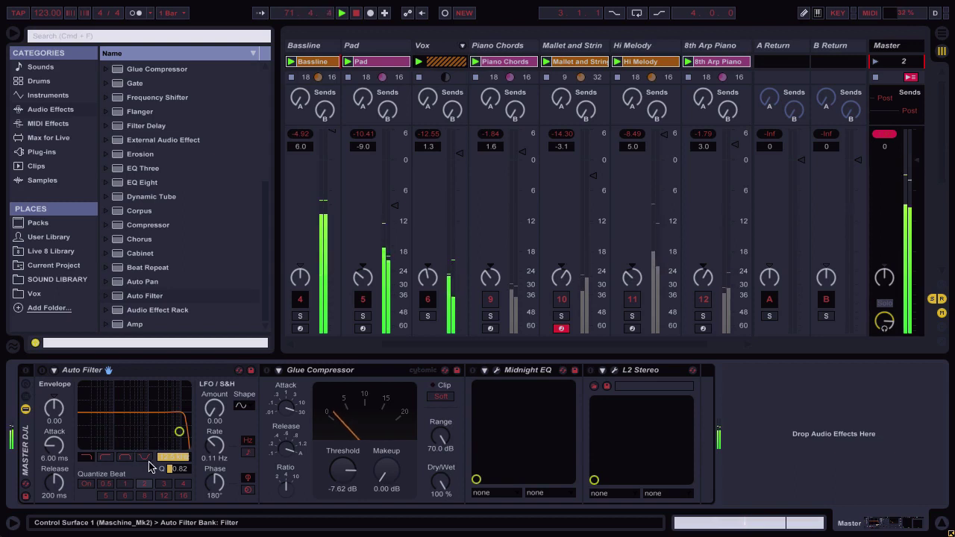
Switch the Master's Auto Filter to high-pass and sweep its cutoff down to the mid frequencies with Q about 0.90
{"action": "left_click", "coordinate": [107, 458]}
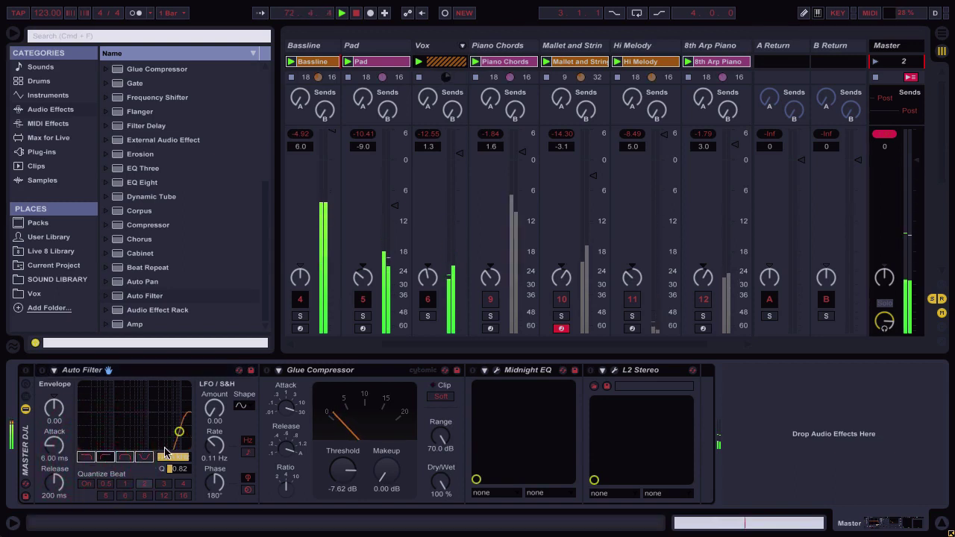
{"action": "left_click_drag", "start_coordinate": [179, 432], "coordinate": [146, 432]}
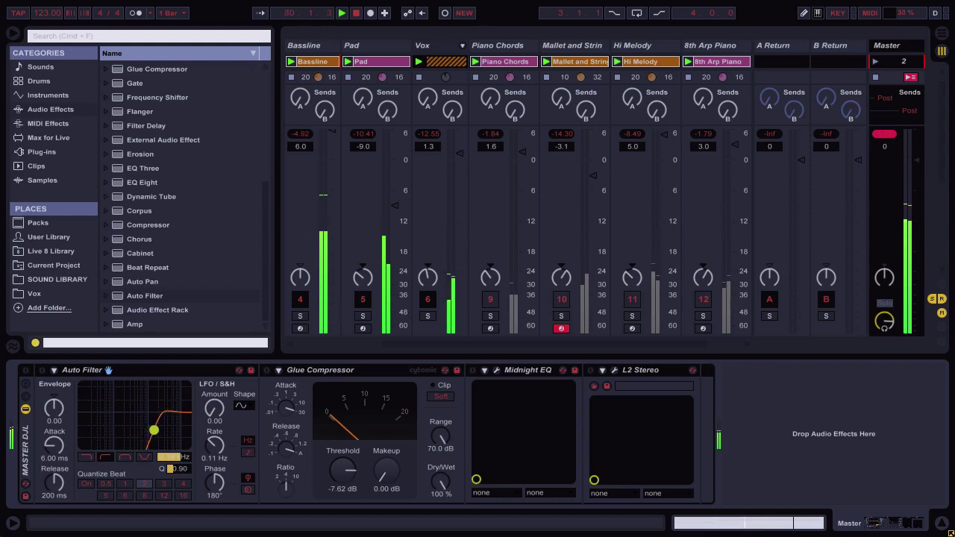
Lower the Master Auto Filter's high-pass cutoff to 26.0 Hz with Q 0.44, bypass the filter, and reset the Master's peak level
{"action": "left_click_drag", "start_coordinate": [139, 427], "coordinate": [82, 441]}
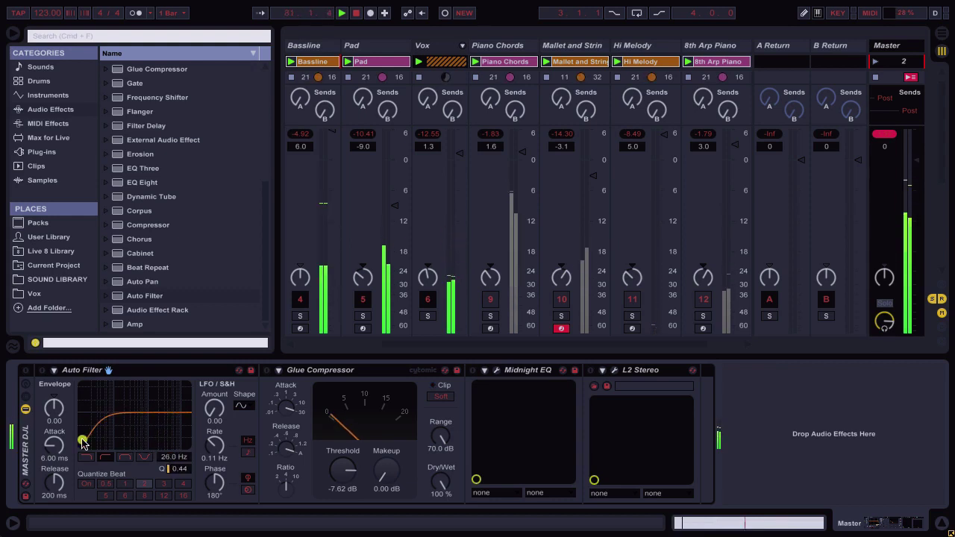
{"action": "left_click", "coordinate": [42, 370]}
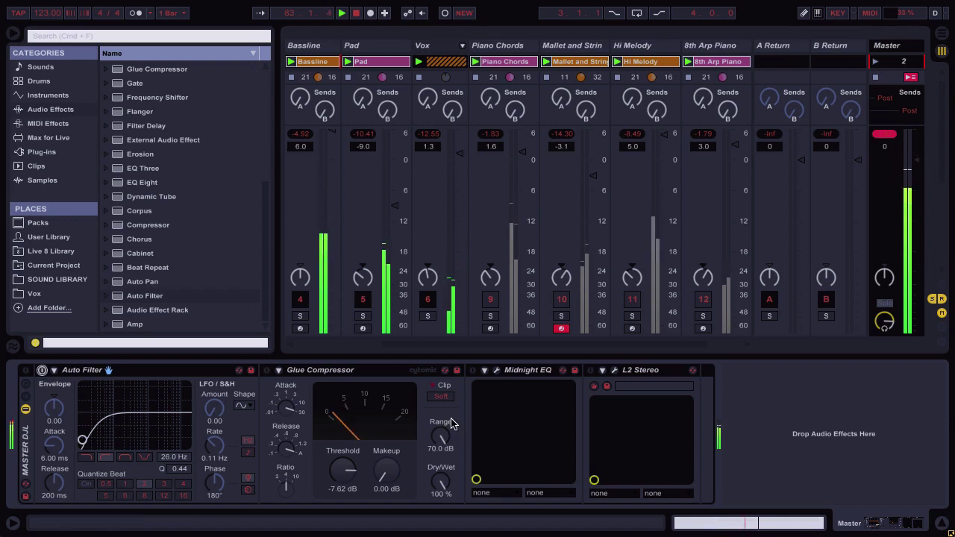
{"action": "left_click", "coordinate": [889, 139]}
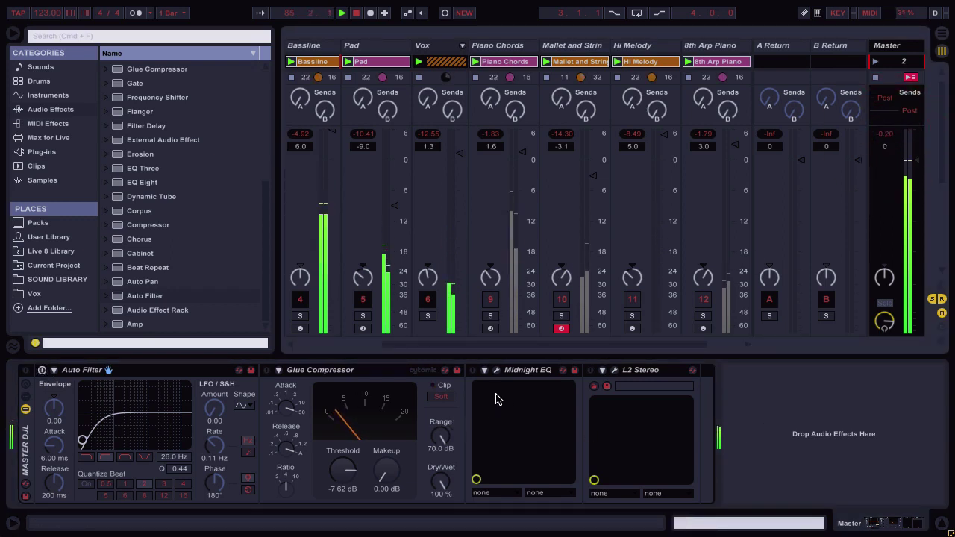
Re-enable the Master's Auto Filter to sweep the high-pass cutoff up to 654 Hz with Q 0.73, and bypass it again
{"action": "left_click", "coordinate": [42, 371]}
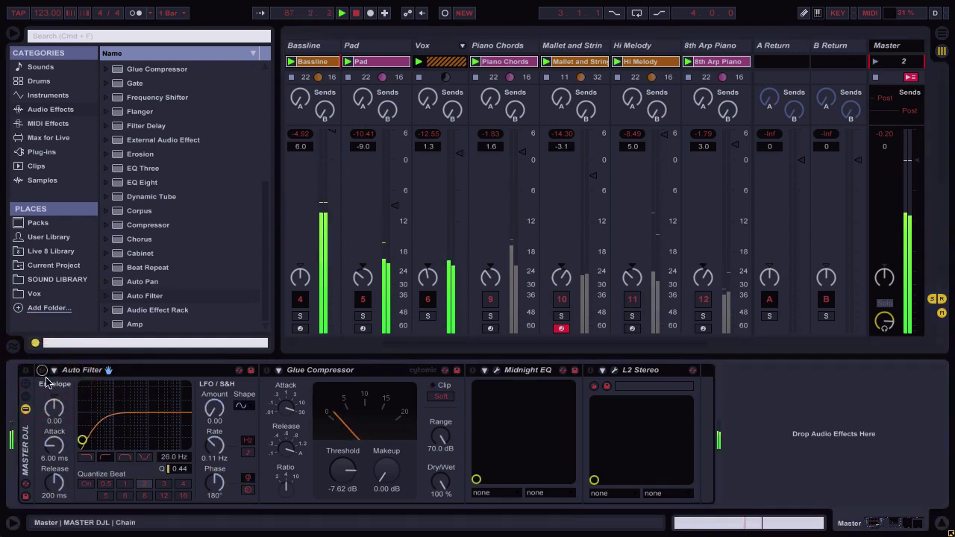
{"action": "left_click_drag", "start_coordinate": [82, 440], "coordinate": [133, 437]}
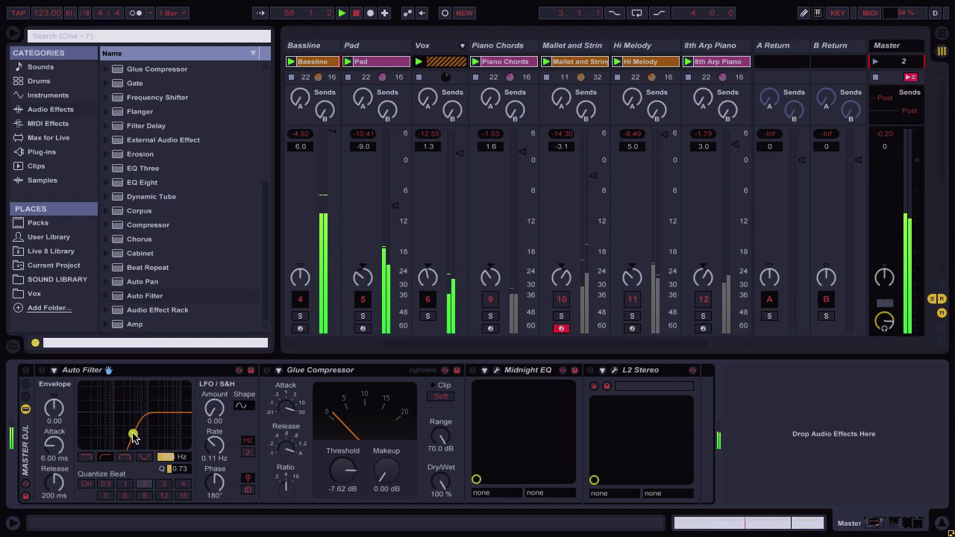
{"action": "left_click", "coordinate": [41, 370]}
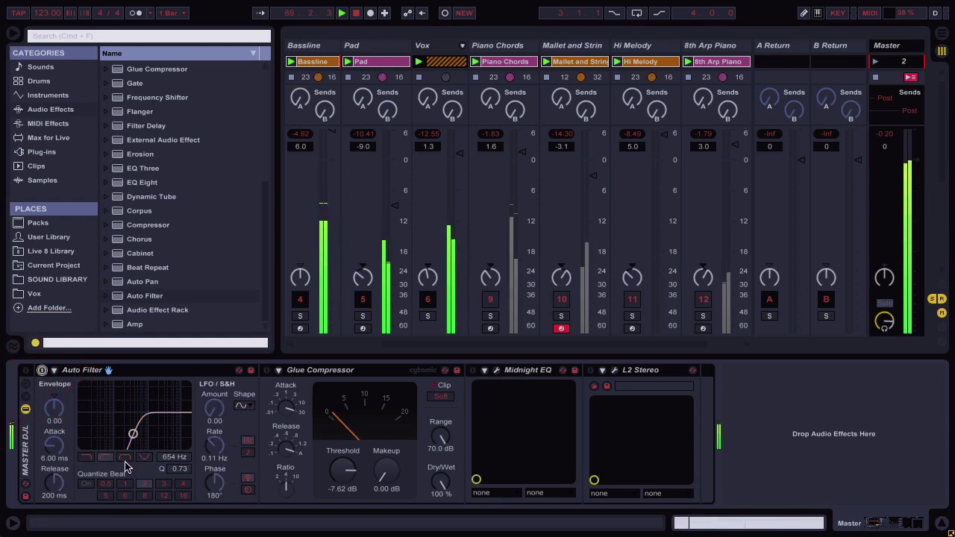
Switch the Master's Auto Filter to low-pass with the cutoff at 6.68 kHz, and turn the filter back on
{"action": "left_click", "coordinate": [86, 457]}
{"action": "left_click_drag", "start_coordinate": [133, 434], "coordinate": [174, 434]}
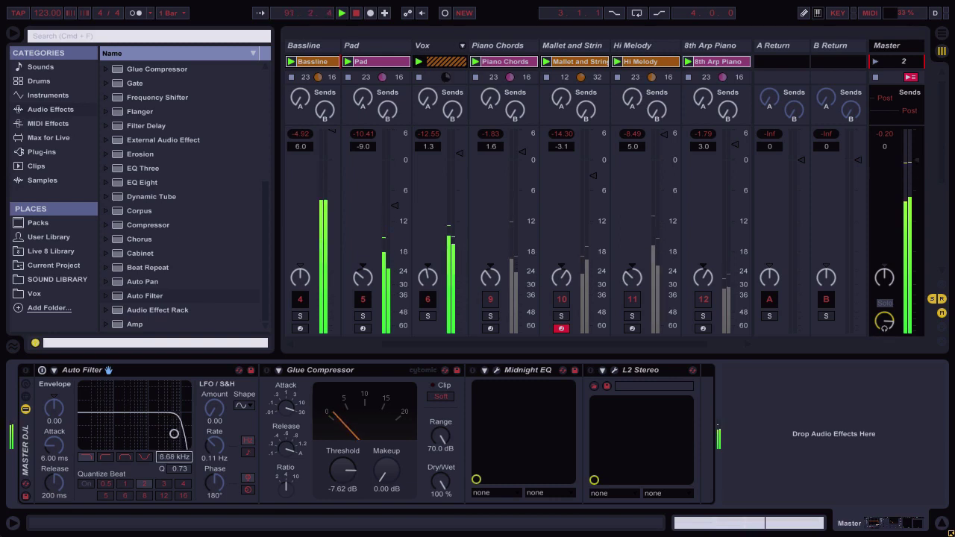
{"action": "left_click", "coordinate": [42, 370]}
Sweep the Master's low-pass cutoff down and back up to 19.9 kHz while the mix plays, and bypass the Auto Filter
{"action": "left_click", "coordinate": [170, 457]}
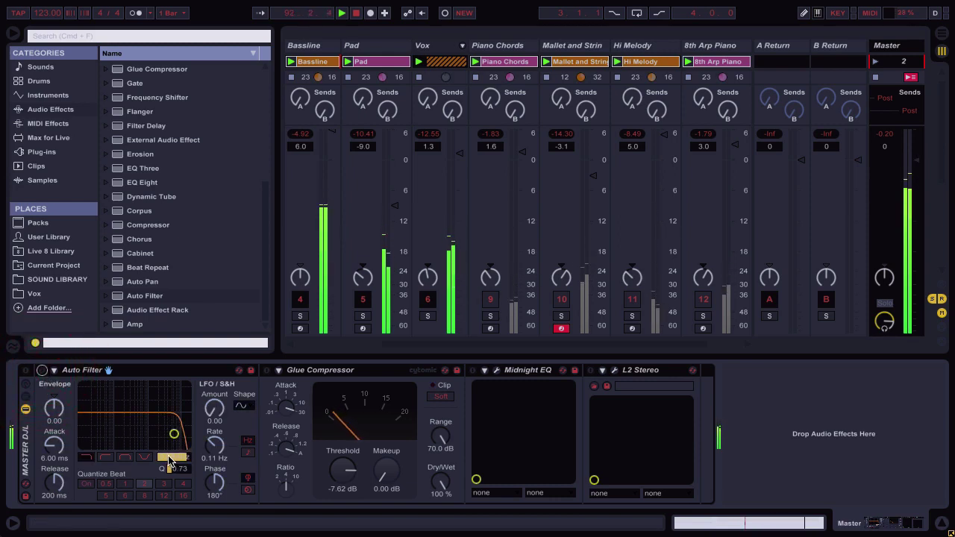
{"action": "mouse_move", "coordinate": [170, 457]}
{"action": "left_mouse_down"}
{"action": "mouse_move", "coordinate": [170, 482]}
{"action": "mouse_move", "coordinate": [170, 465]}
{"action": "left_mouse_up"}
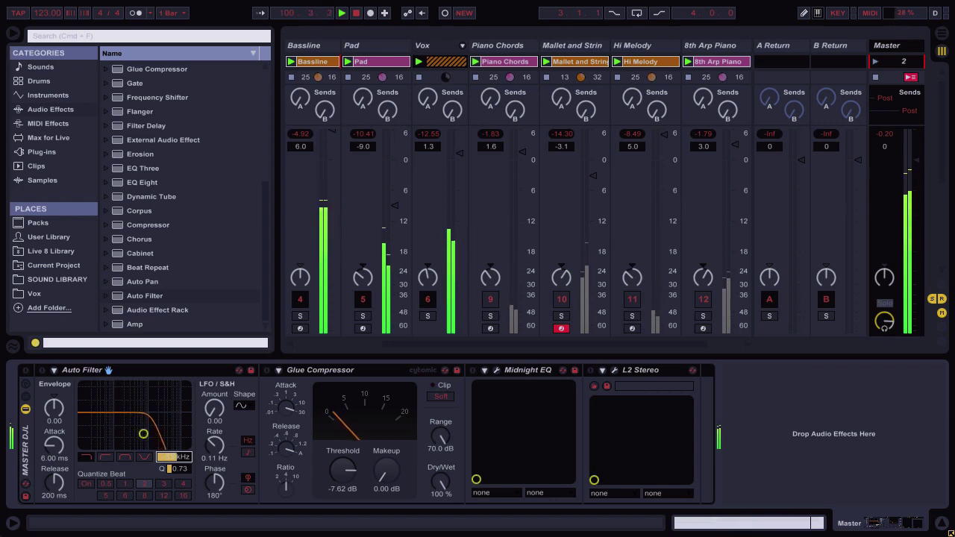
{"action": "left_click_drag", "start_coordinate": [170, 458], "coordinate": [170, 457]}
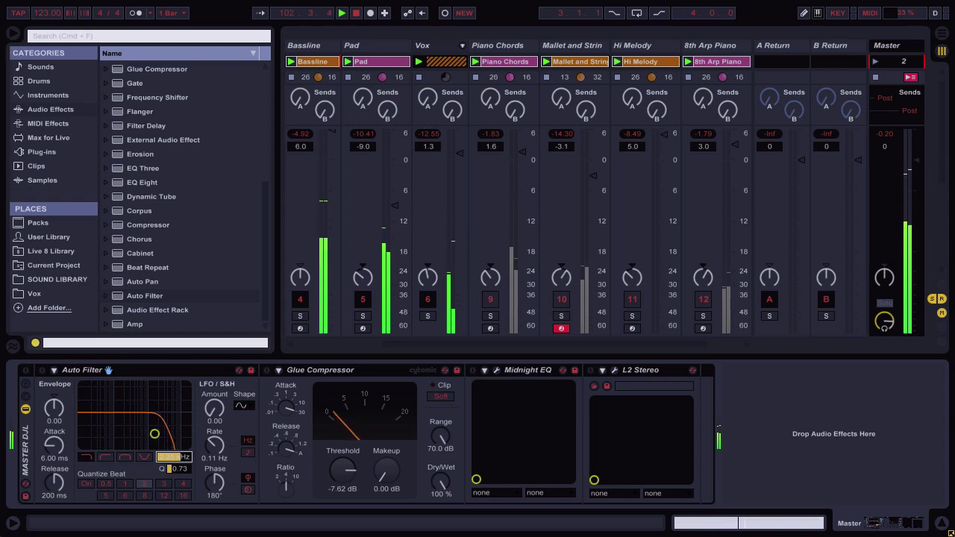
{"action": "left_click_drag", "start_coordinate": [170, 456], "coordinate": [171, 453]}
{"action": "left_click", "coordinate": [43, 370]}
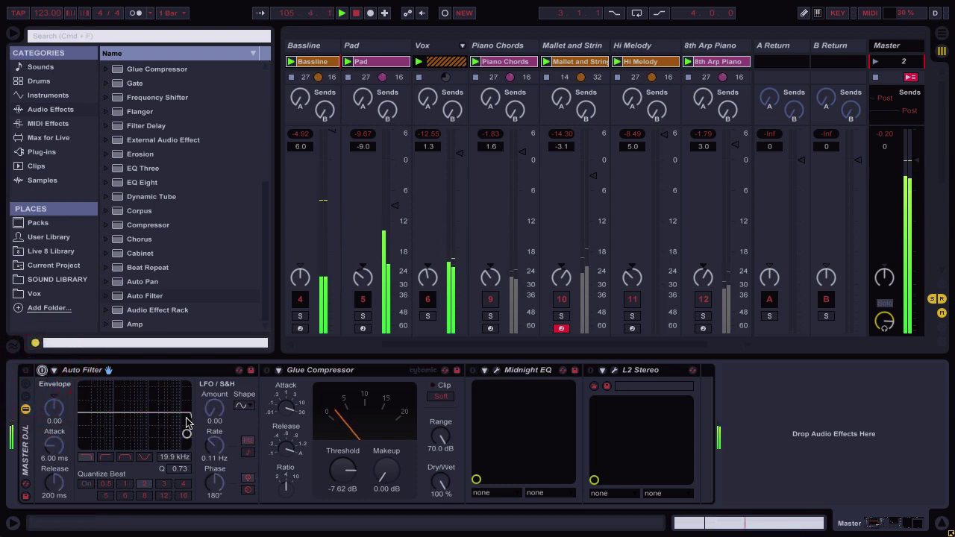